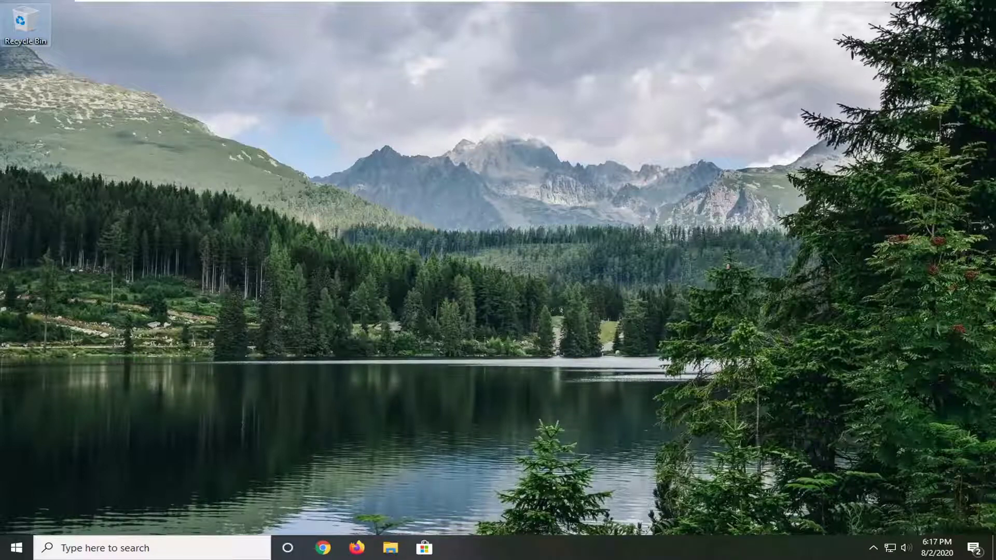
# Search 'optional features' from Start and land on the Manage optional features page
pyautogui.click(4, 554)
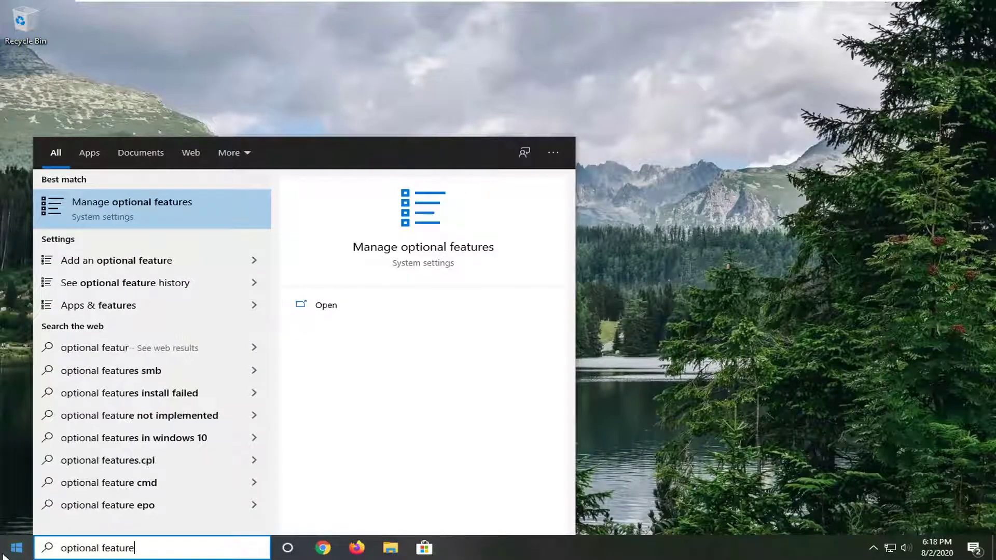
pyautogui.write('s')
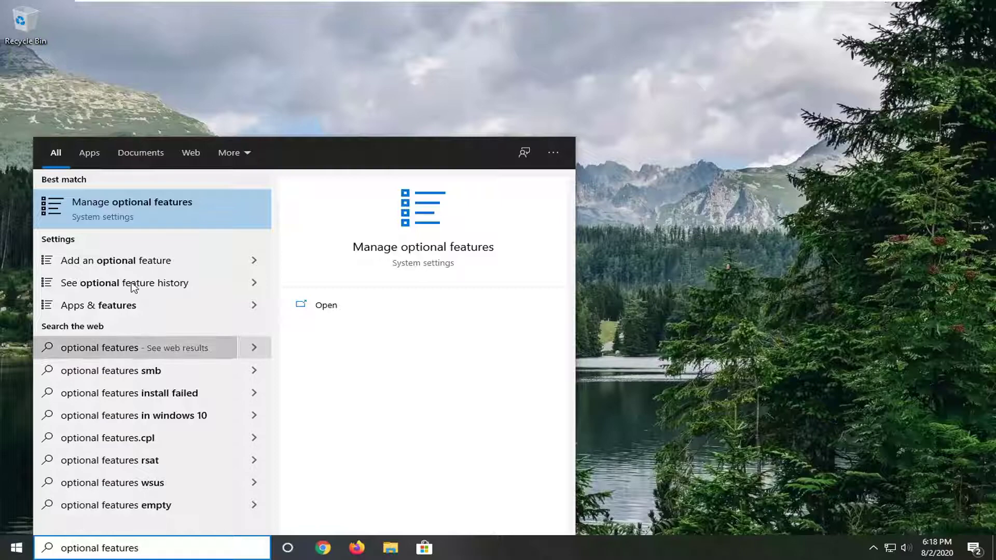
pyautogui.click(138, 204)
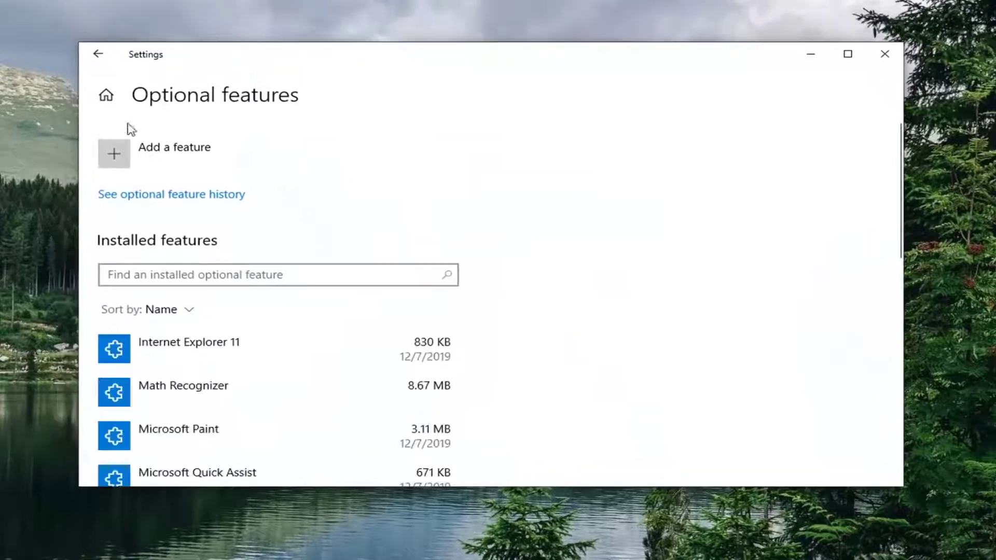
# Add a feature, tick Wireless Display from the 'wireless' search and begin its installation
pyautogui.click(152, 131)
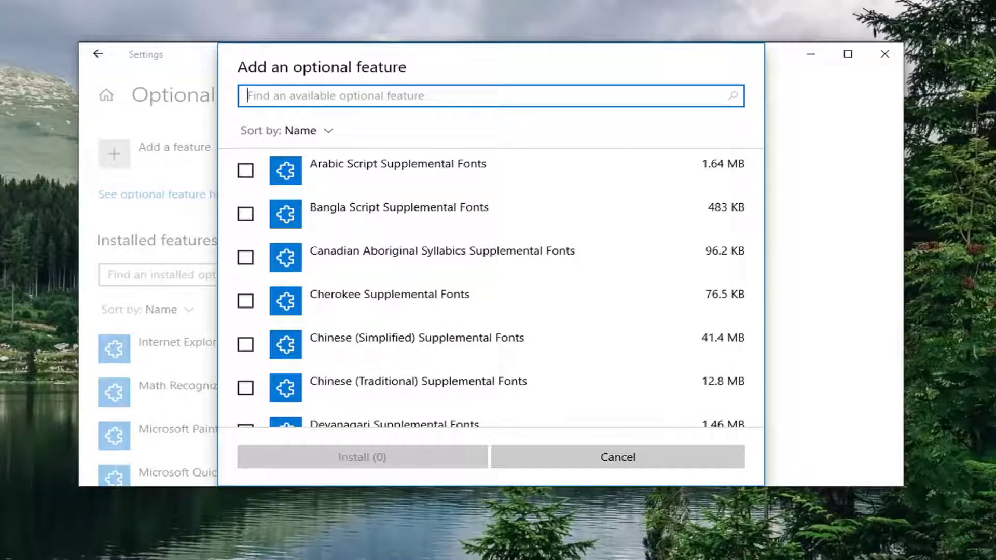
pyautogui.write('wireless')
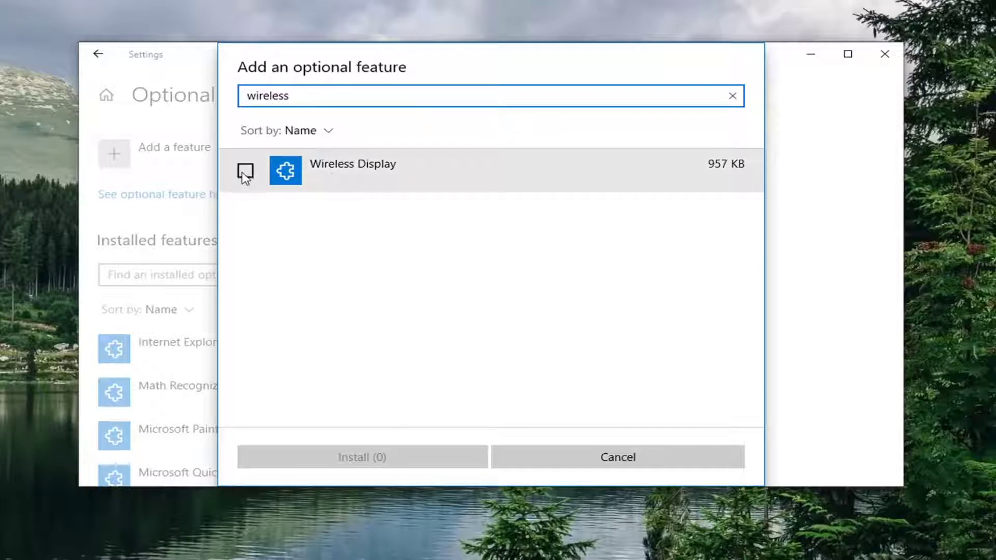
pyautogui.click(246, 176)
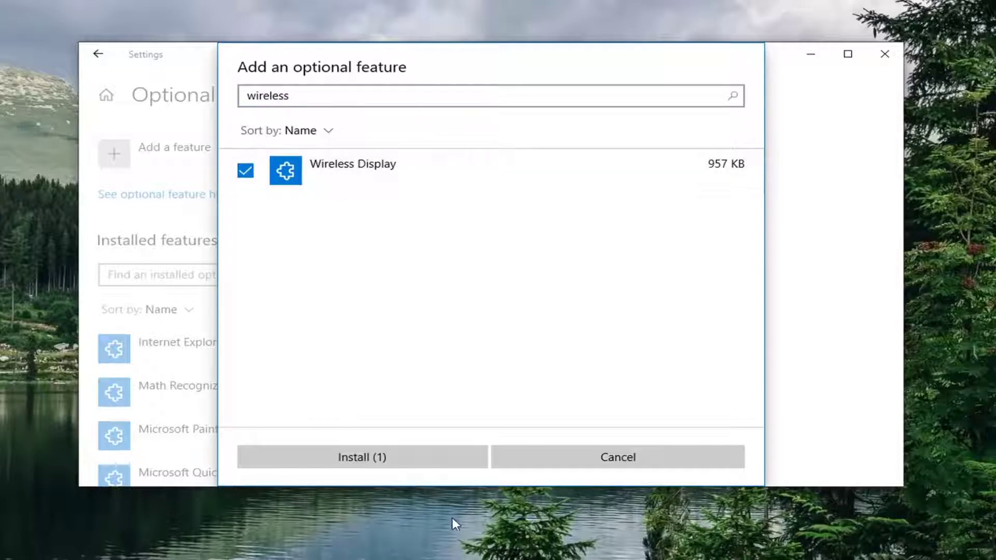
pyautogui.click(365, 459)
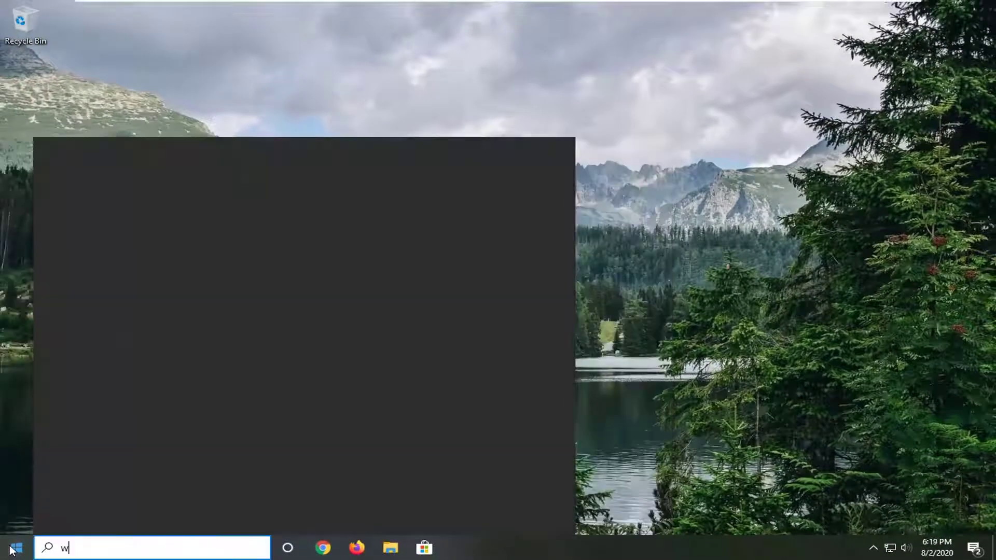
pyautogui.write('sreset')
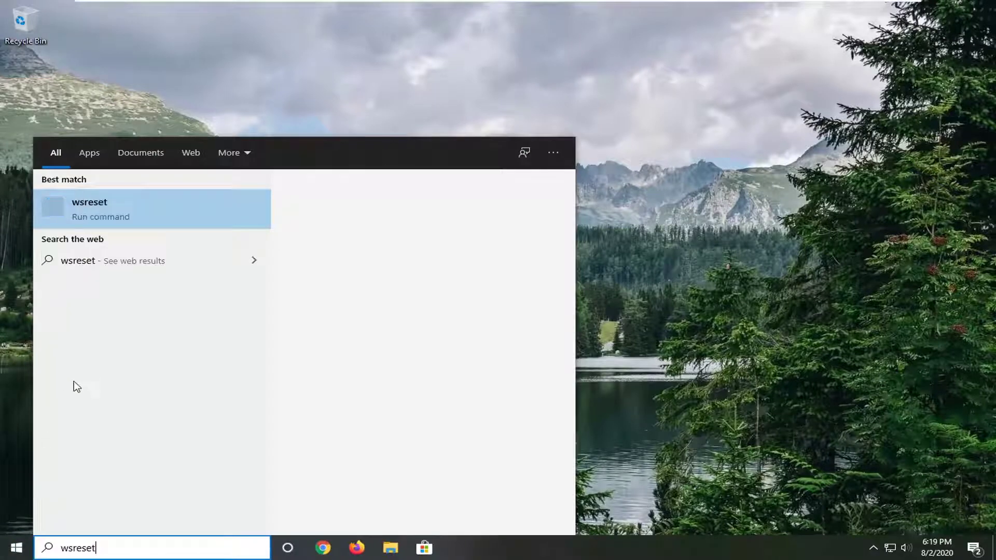
# Run the wsreset search result as administrator so the WSReset.exe console starts
pyautogui.click(84, 215)
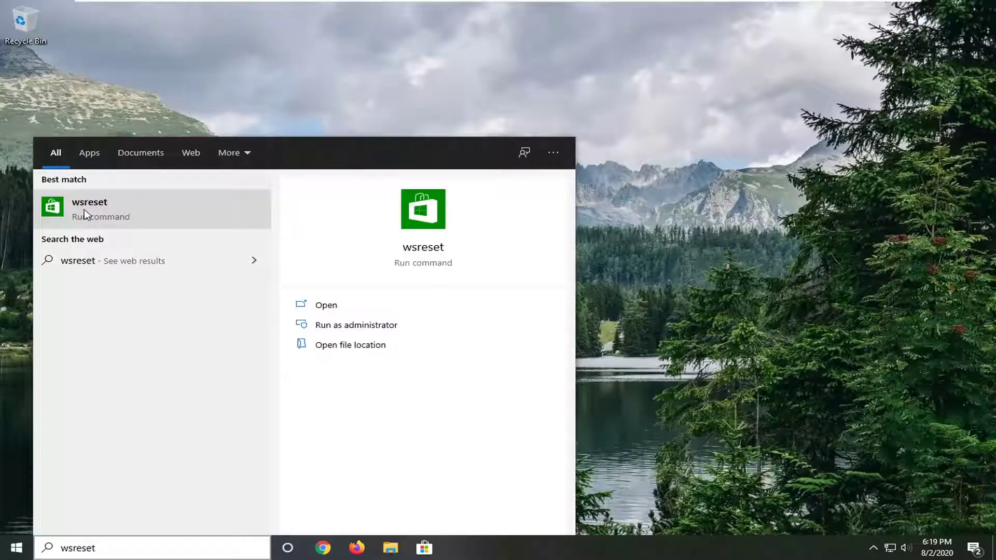
pyautogui.rightClick(85, 210)
pyautogui.click(125, 221)
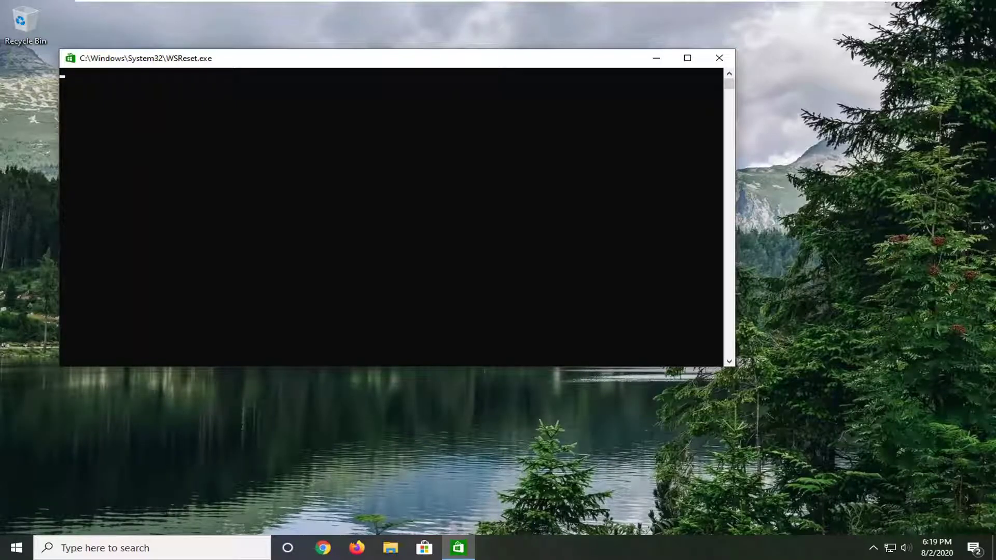
# Reopen Optional features, filter installed features by 'wire', then clear the filter
pyautogui.click(6, 550)
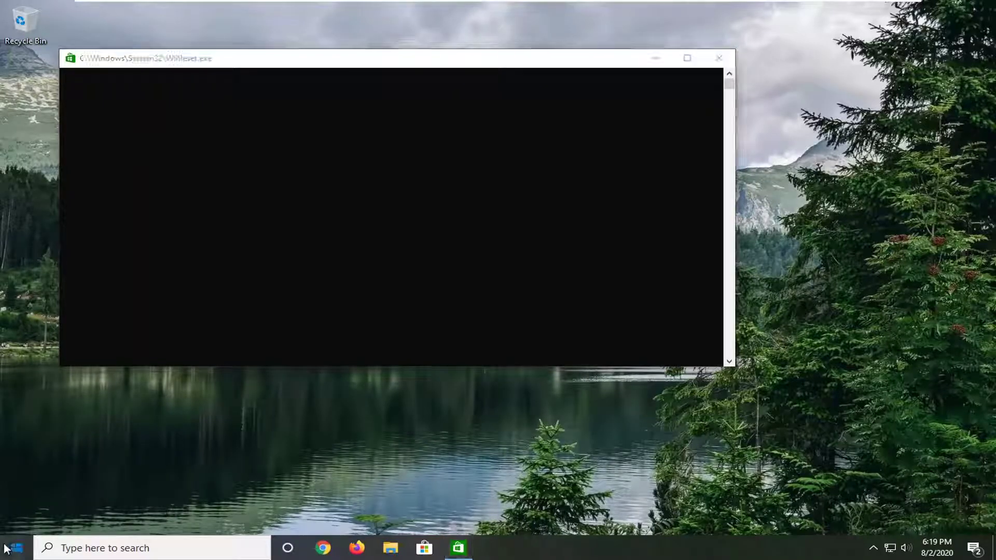
pyautogui.write('option')
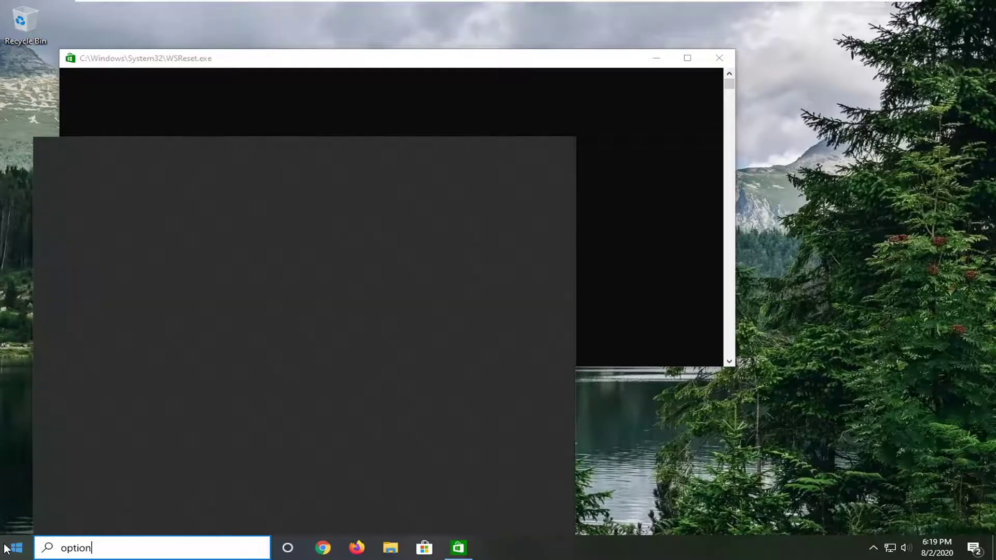
pyautogui.write('al fea')
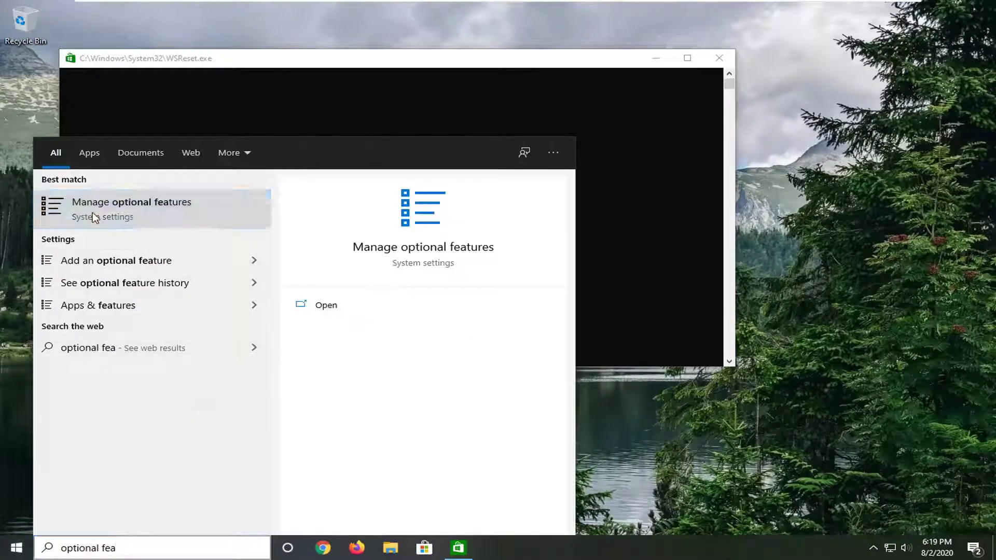
pyautogui.click(93, 213)
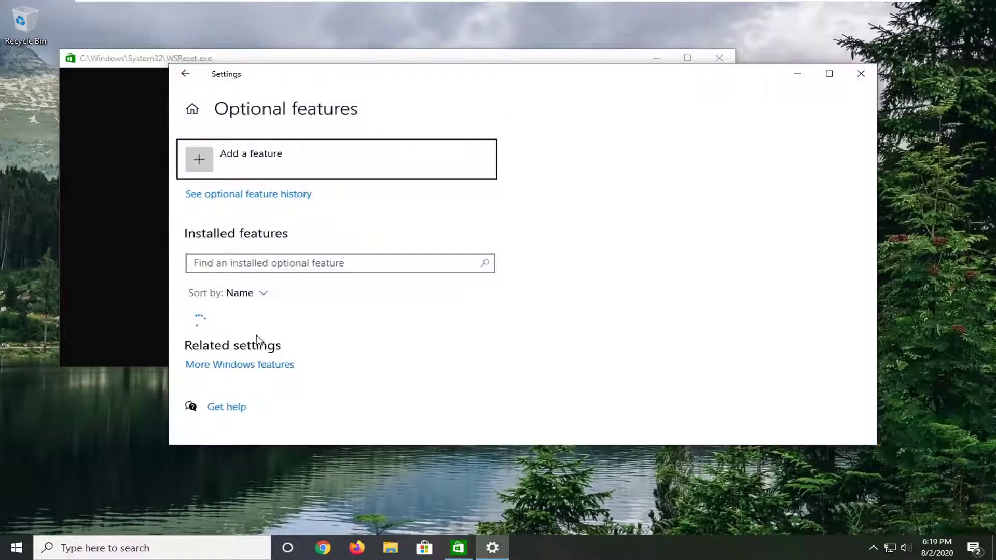
pyautogui.scroll(-1, 272, 304)
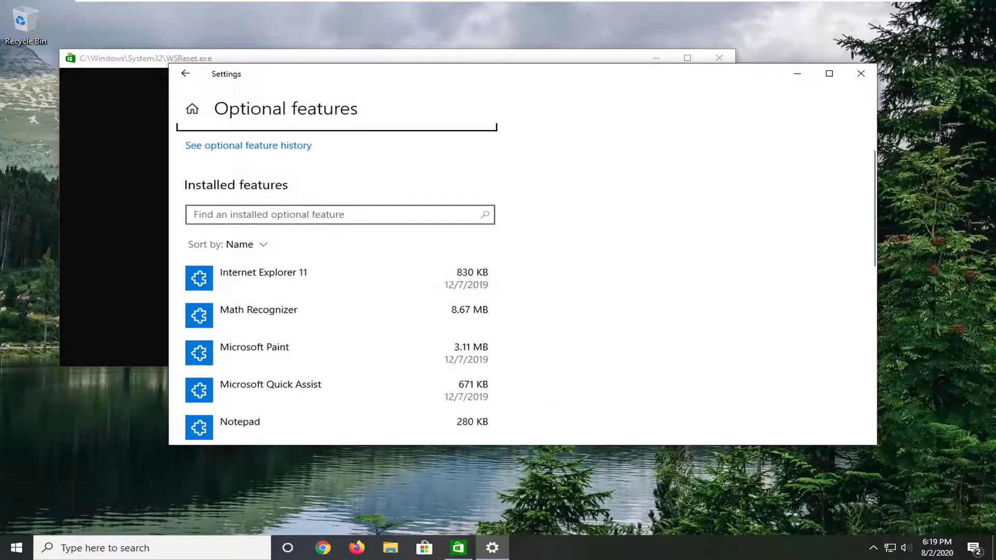
pyautogui.click(251, 220)
pyautogui.write('wire')
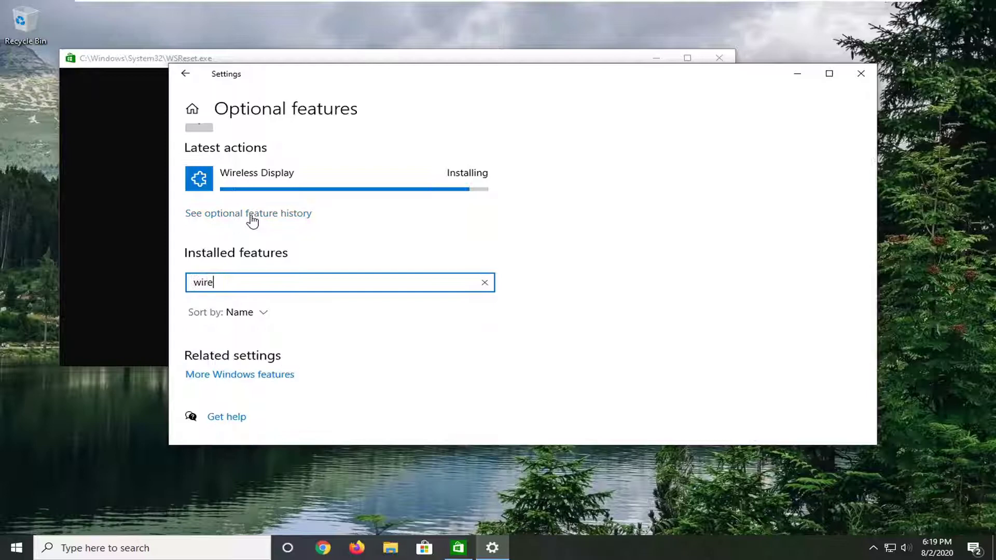
pyautogui.press('BackSpace')
pyautogui.press('BackSpace')
pyautogui.press('BackSpace')
pyautogui.press('BackSpace')
pyautogui.scroll(1, 362, 210)
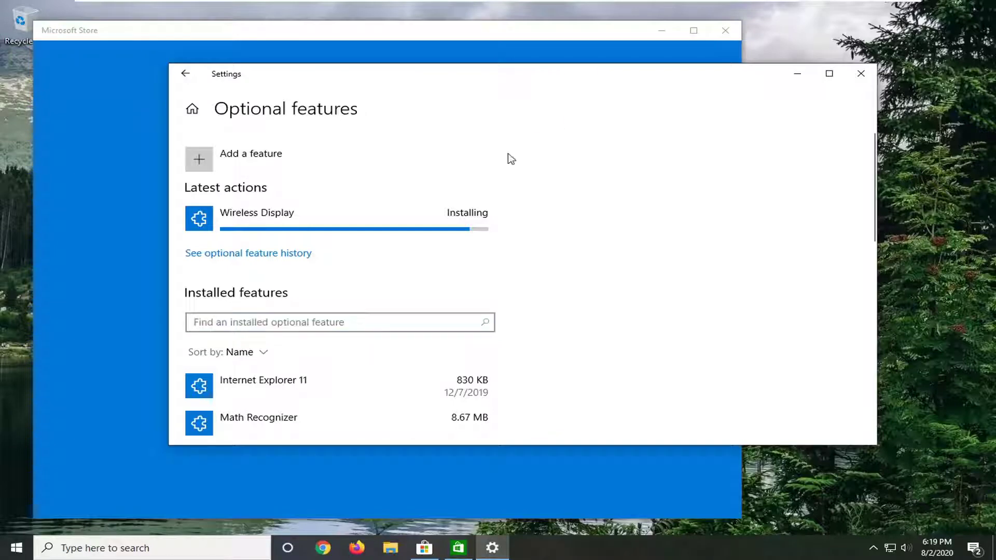
# Bring the relaunched Store forward, return to Settings, then close the Store window
pyautogui.click(601, 31)
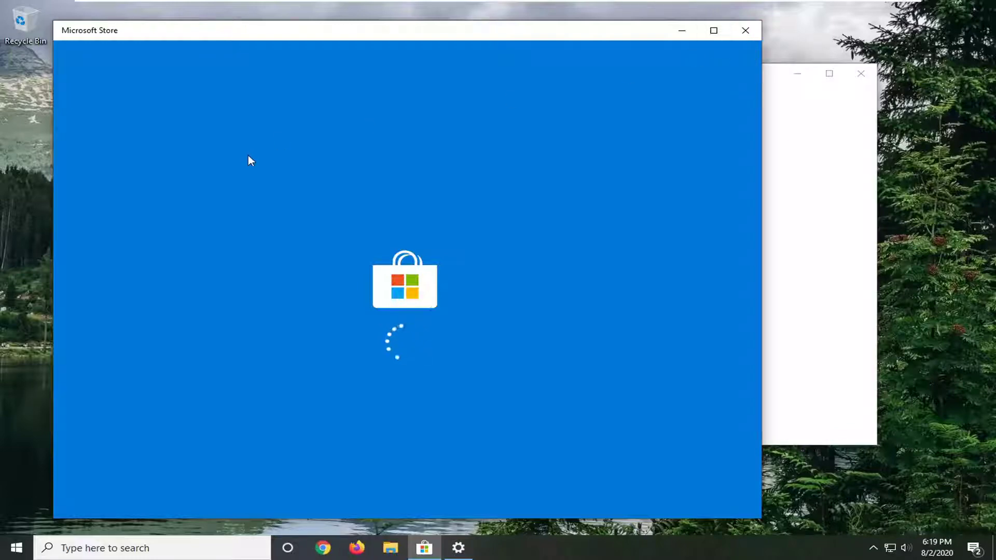
pyautogui.click(774, 87)
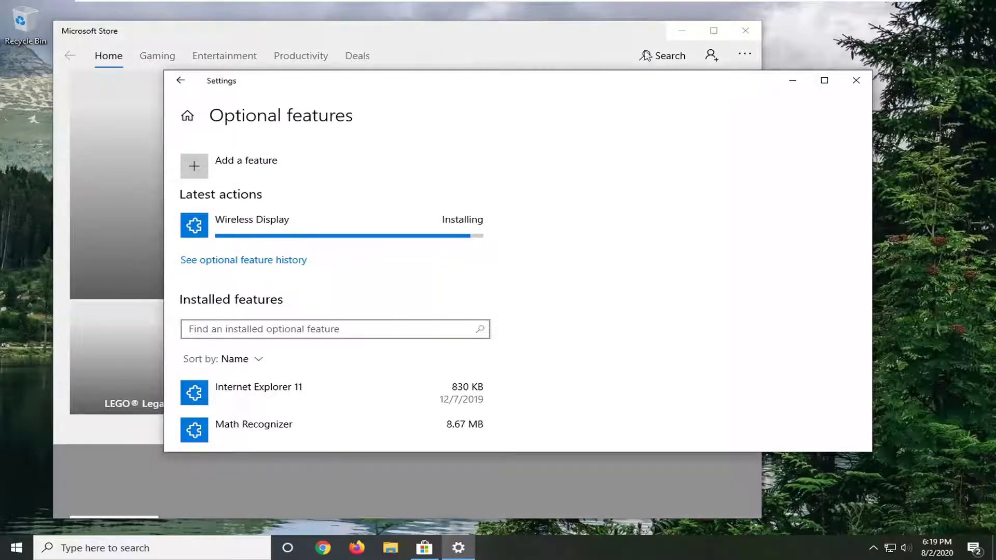
pyautogui.click(747, 30)
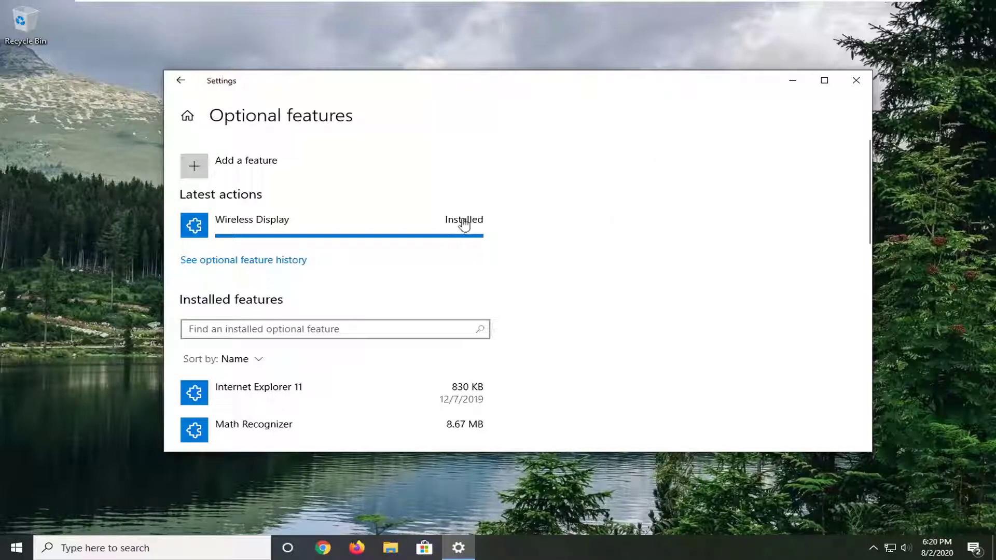
# Navigate back through Apps & features to the Settings home page
pyautogui.click(180, 80)
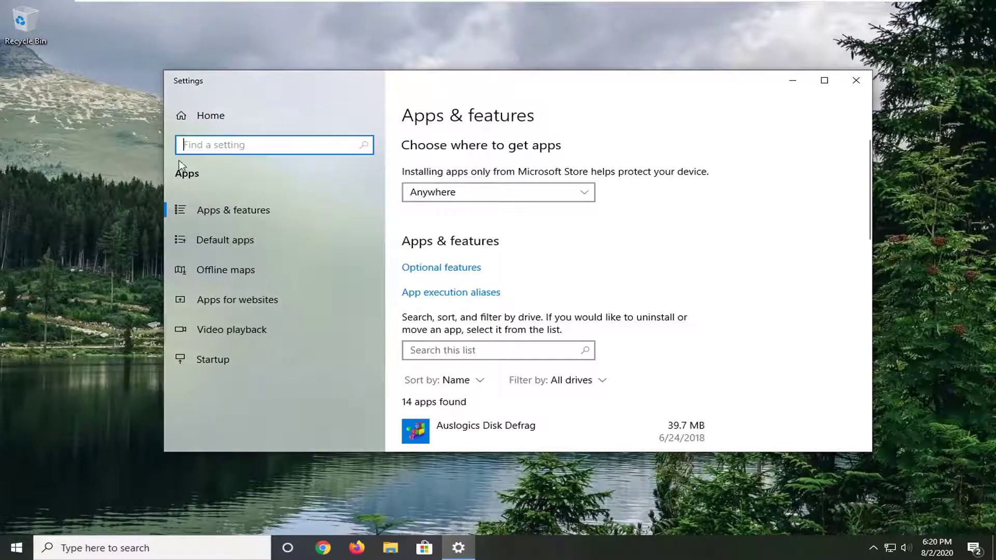
pyautogui.click(183, 118)
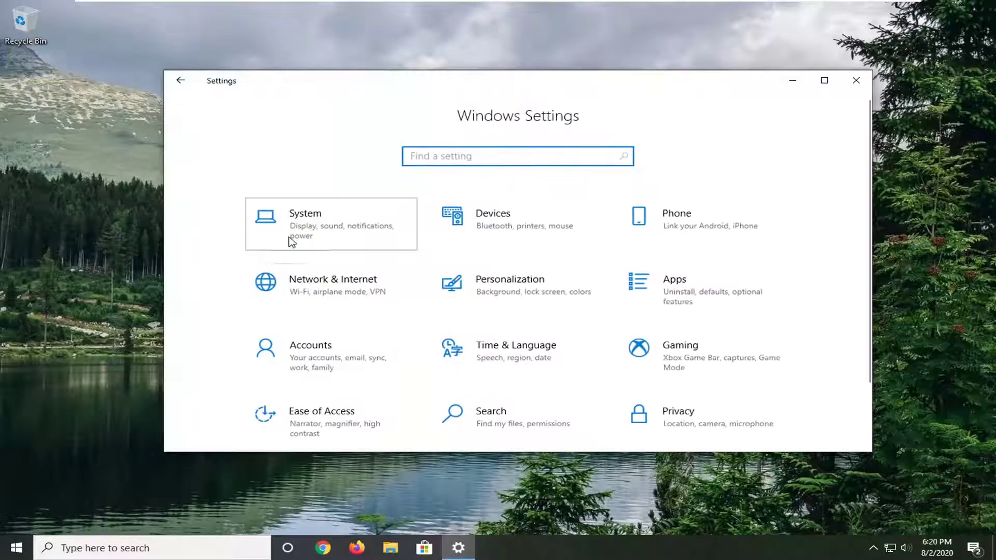